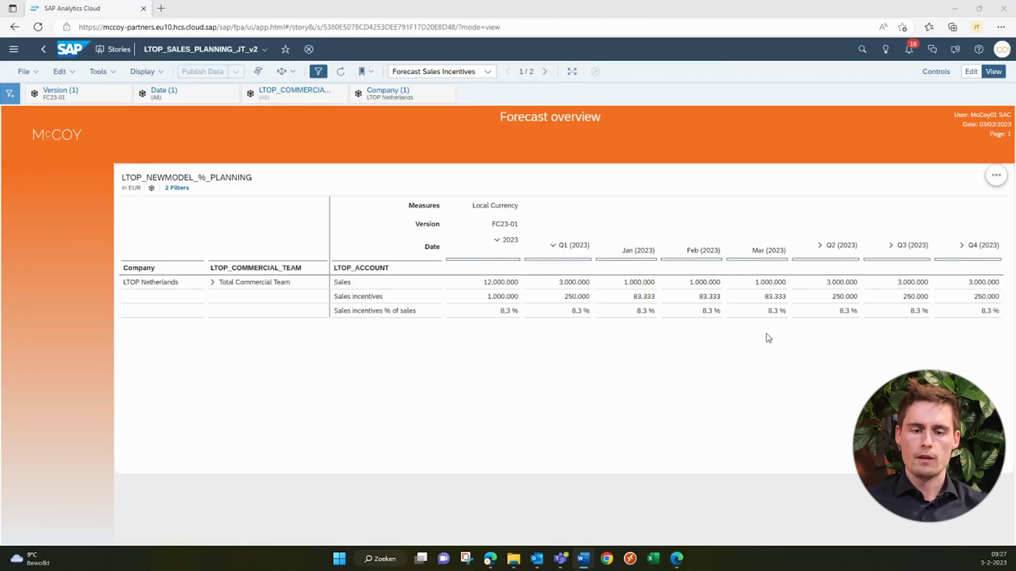
- Enter 10 % sales-incentive percentage for March 2023, then for Q1 2023 (300.000)
click(755, 317)
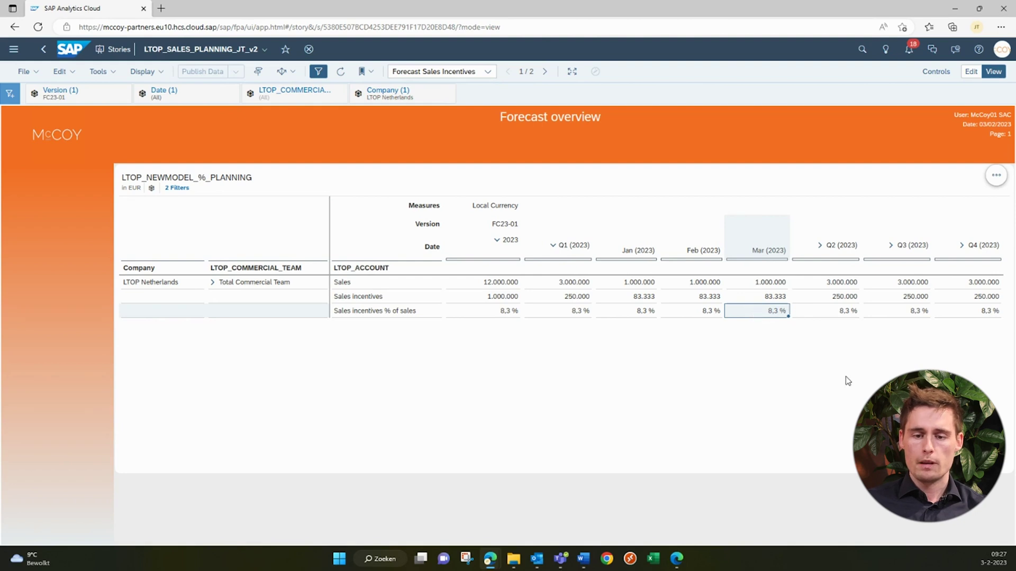
text(10)
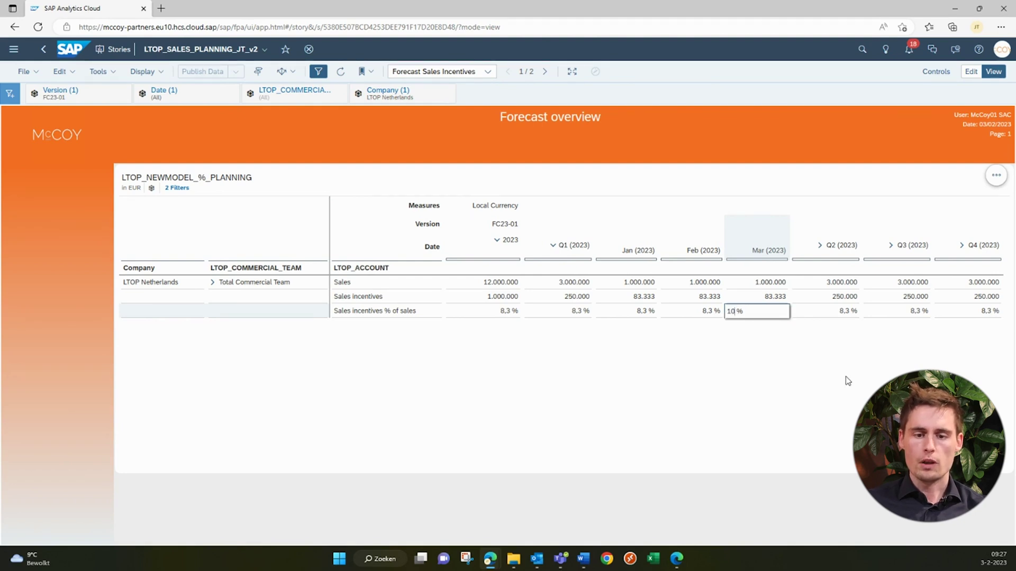
key(Return)
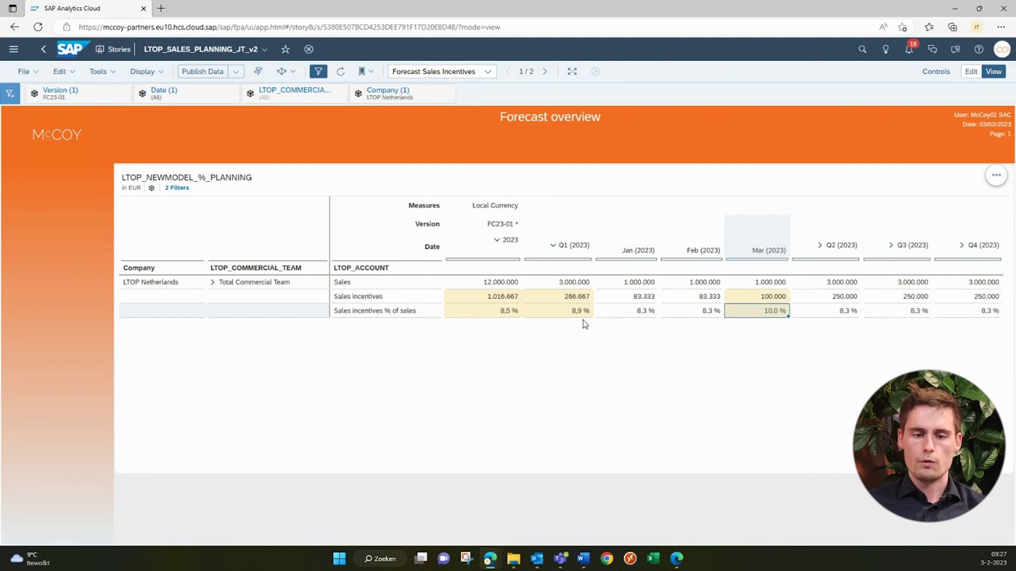
click(555, 318)
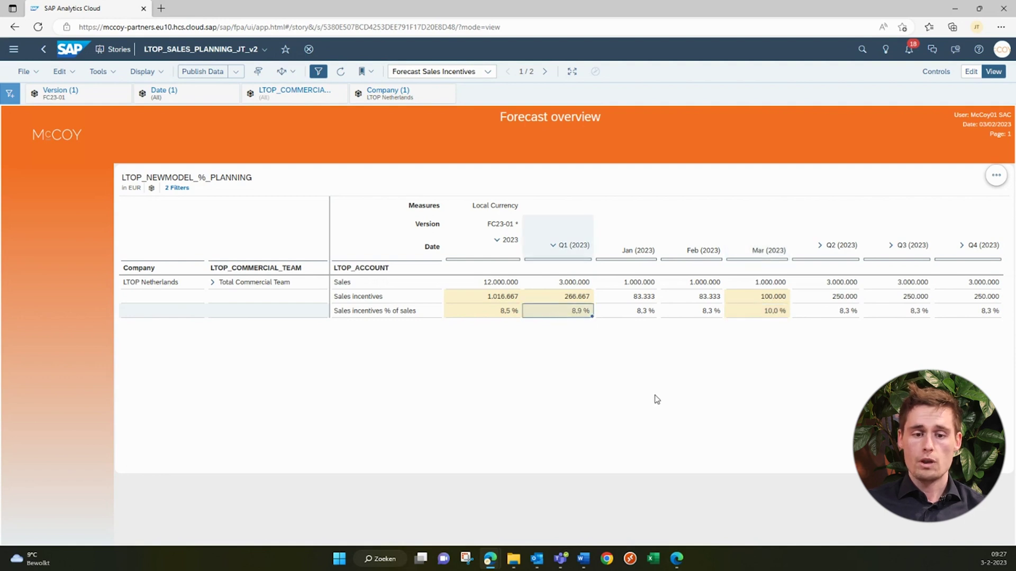
text(10)
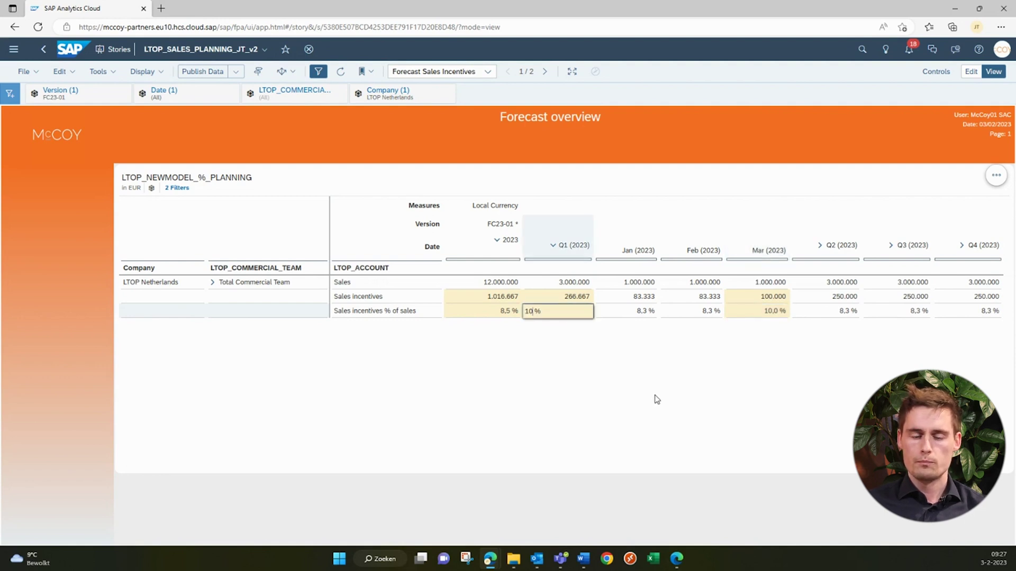
key(Return)
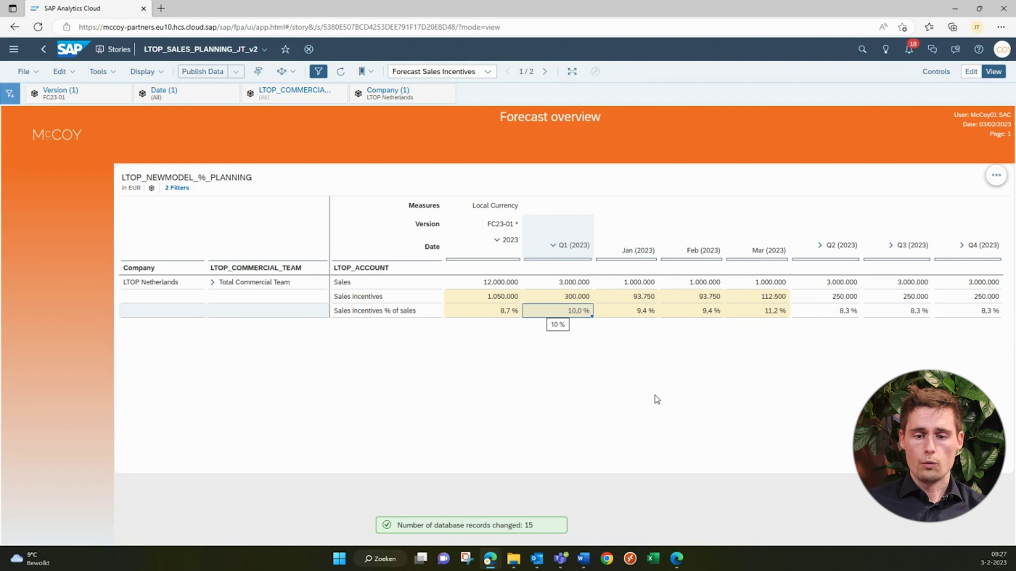
click(656, 399)
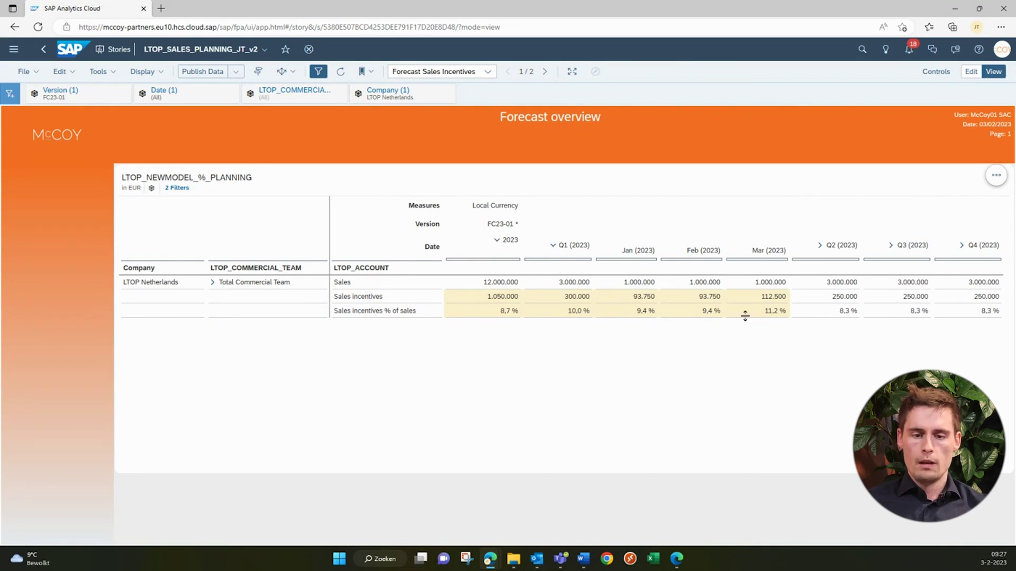
- Enter 2.000.000 as March 2023 sales, dropping March incentives to 5,6 %
click(783, 287)
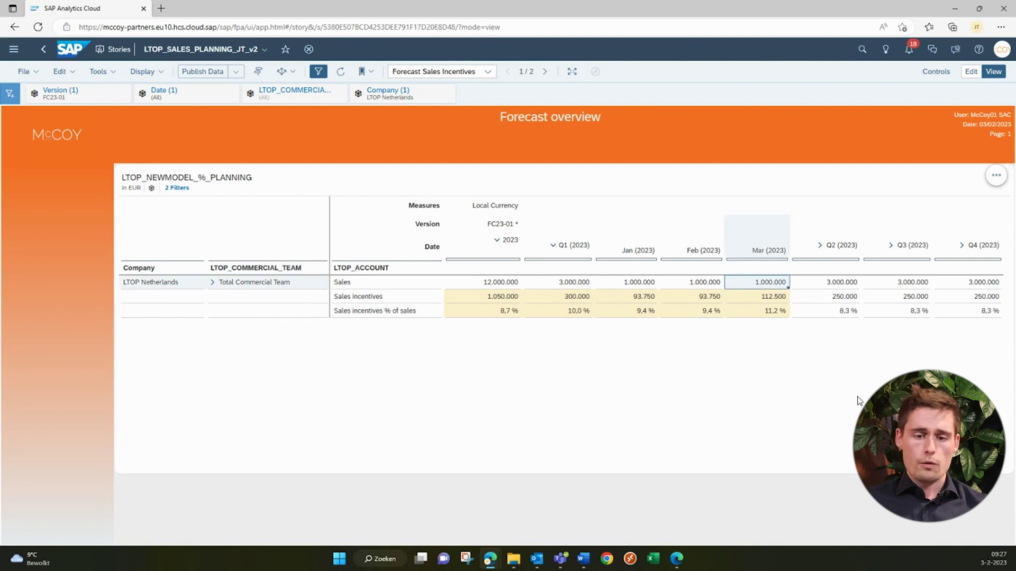
text(2)
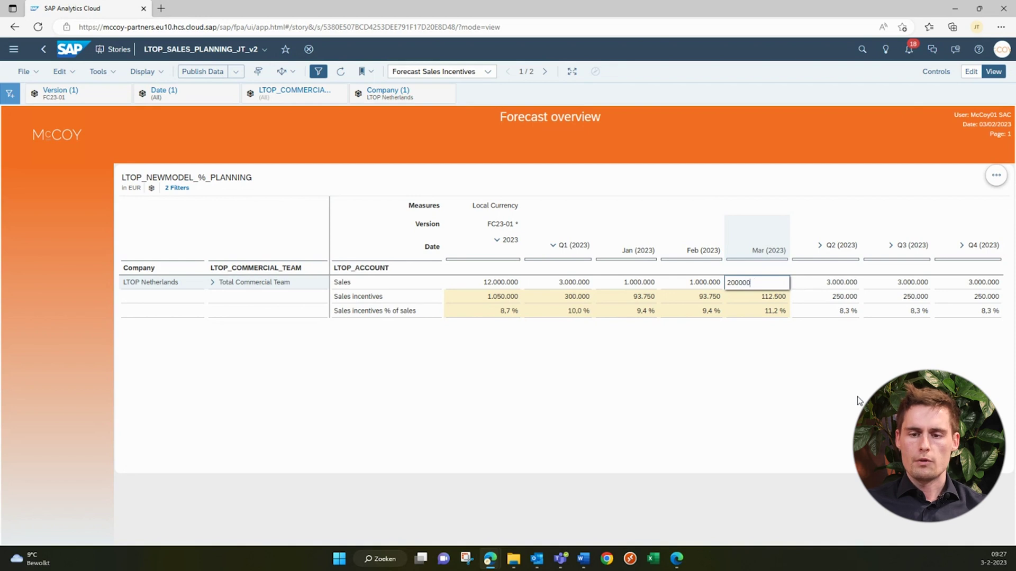
key(Return)
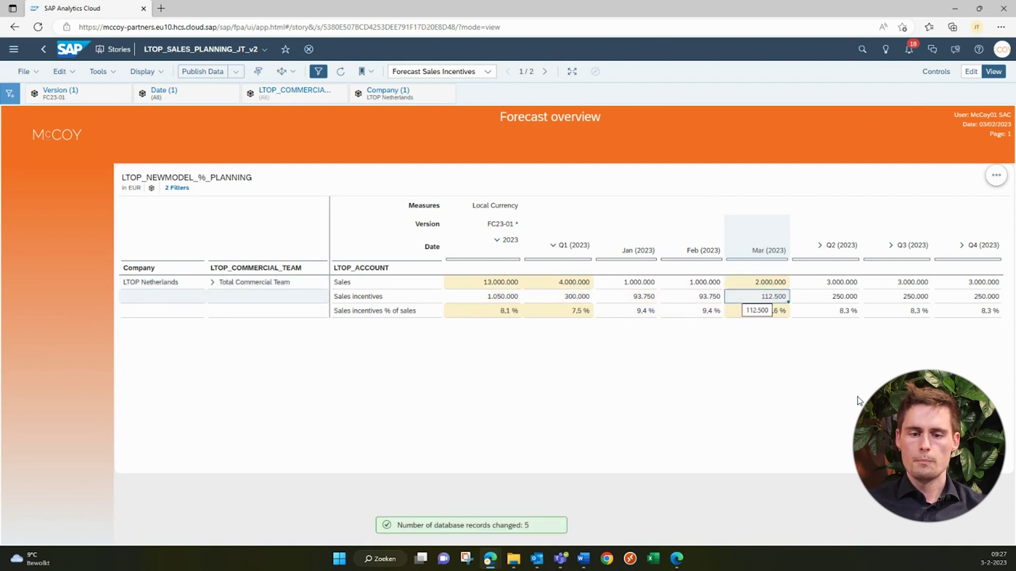
click(771, 322)
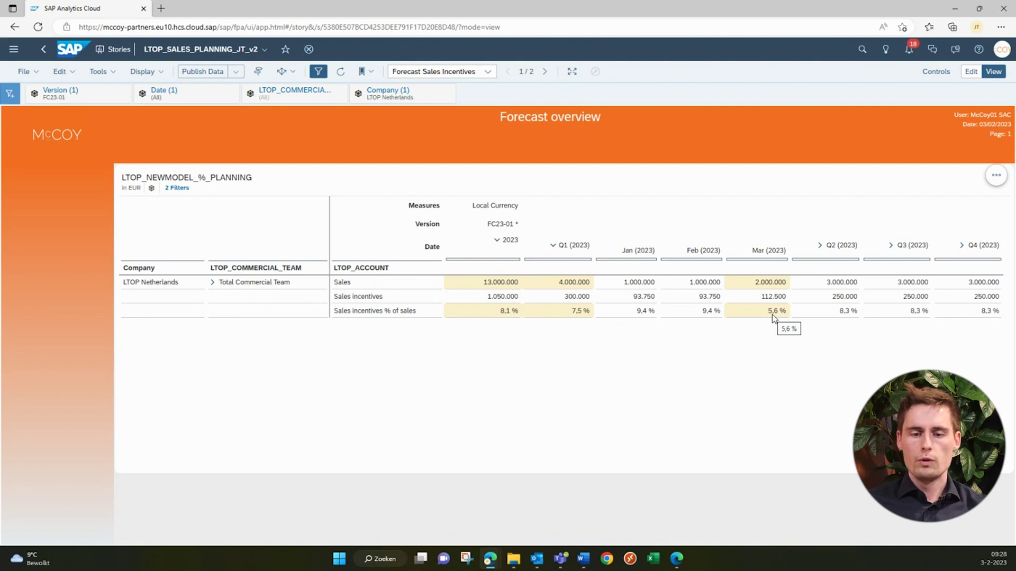
- Select the Q1 months' Sales incentives amounts and clear them
click(733, 303)
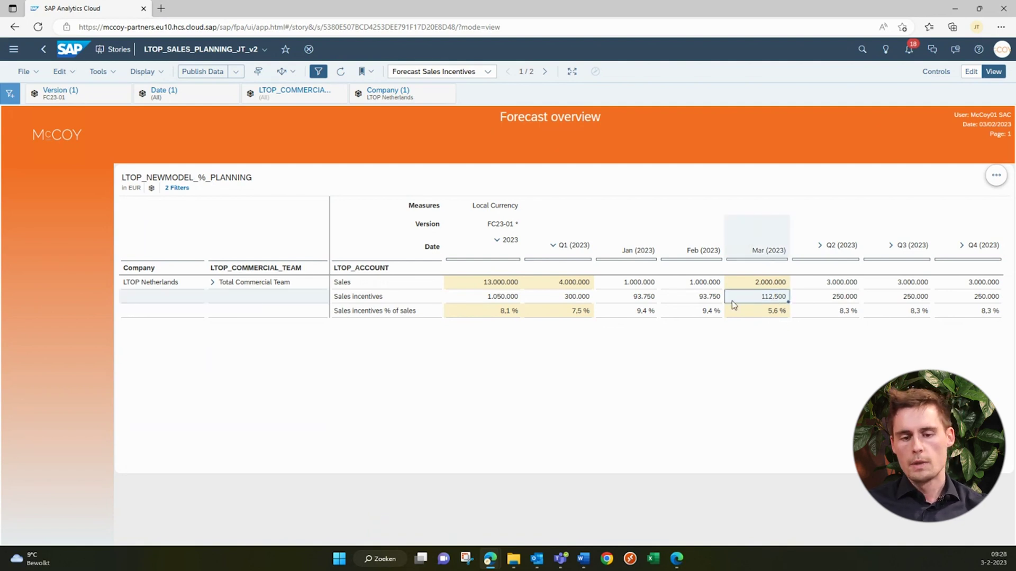
drag(733, 304, 558, 305)
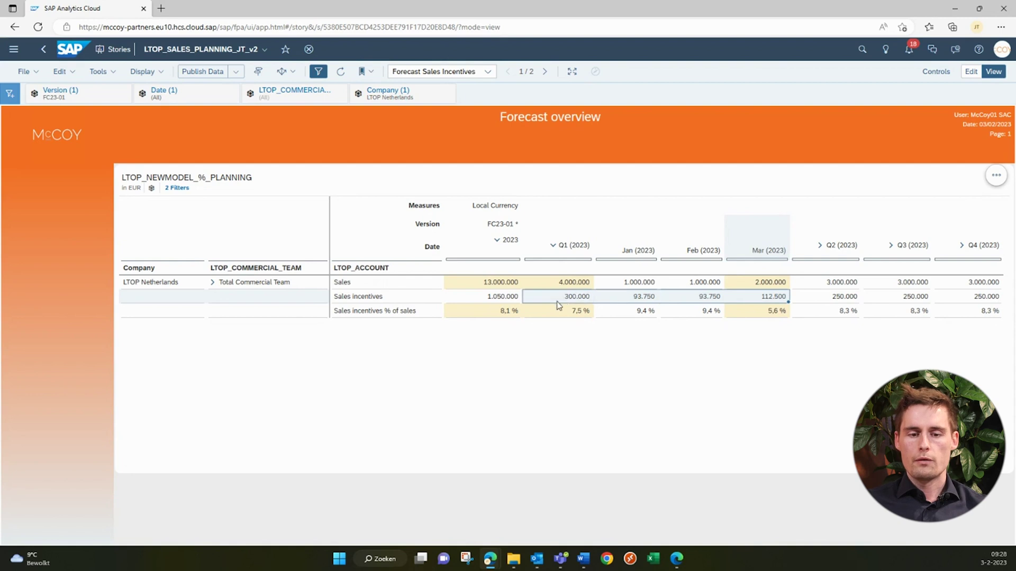
click(662, 378)
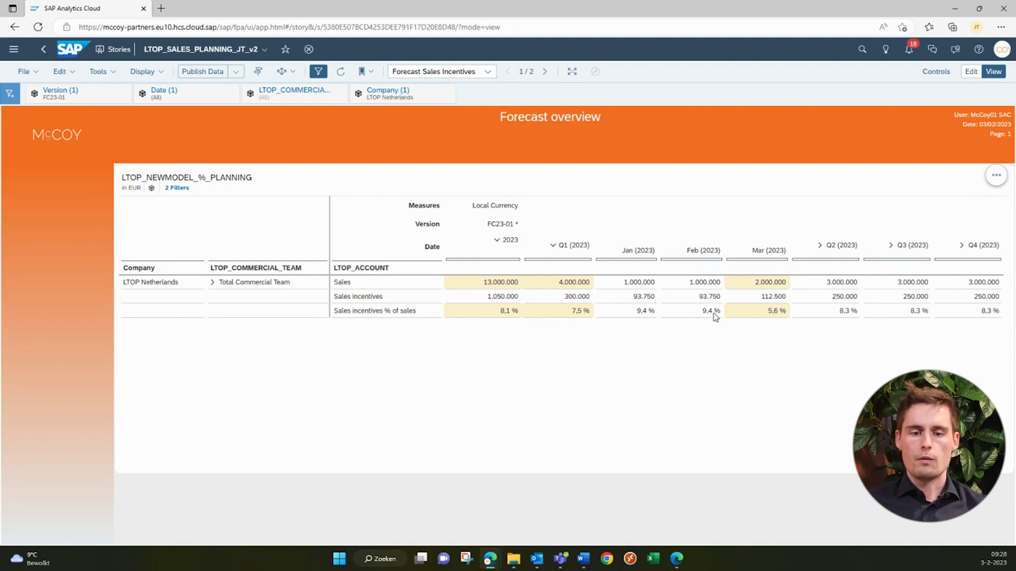
- Set March 2023 sales incentives to 200.000, restoring March to 10,0 % of sales
click(769, 300)
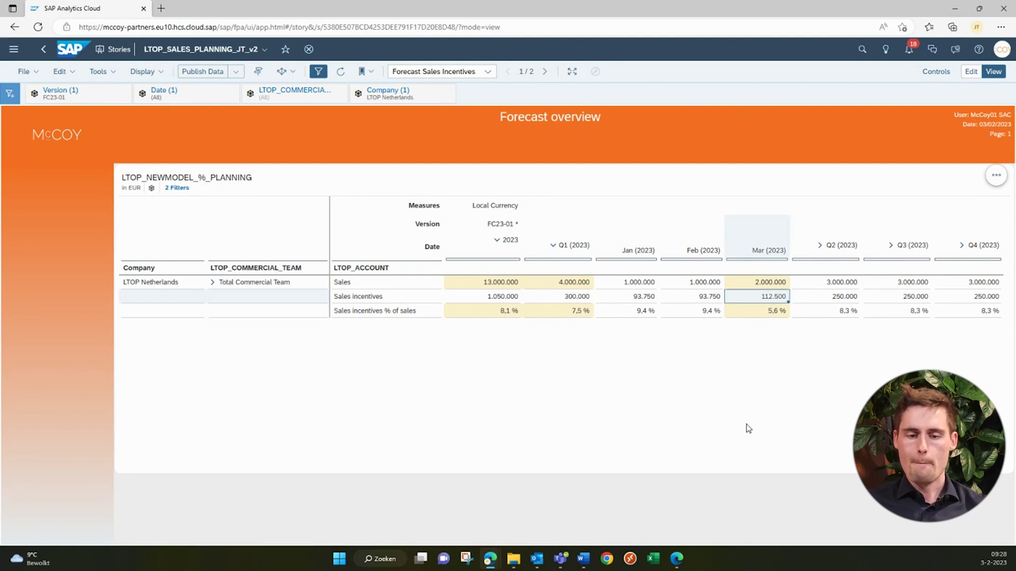
text(200000)
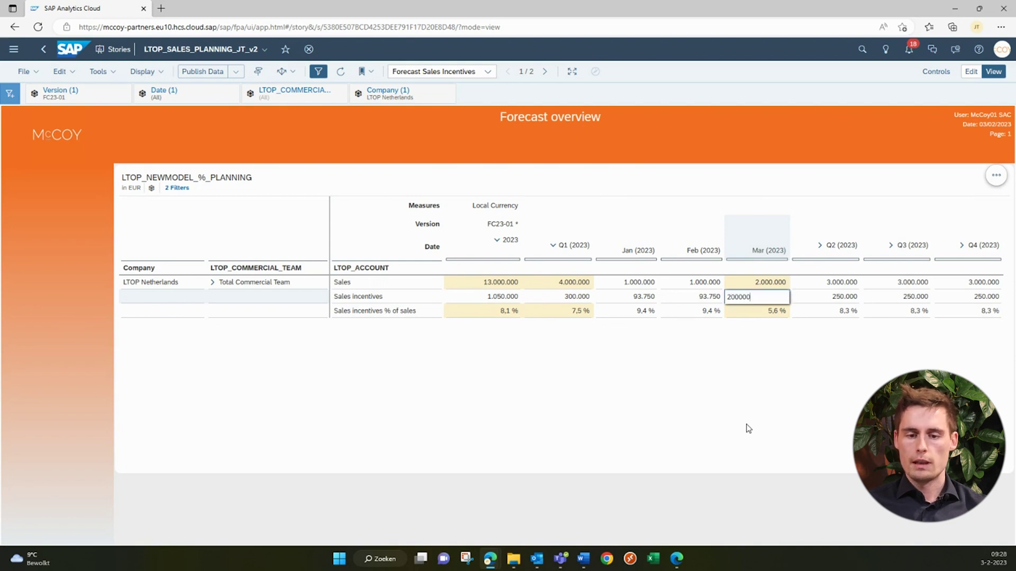
key(Return)
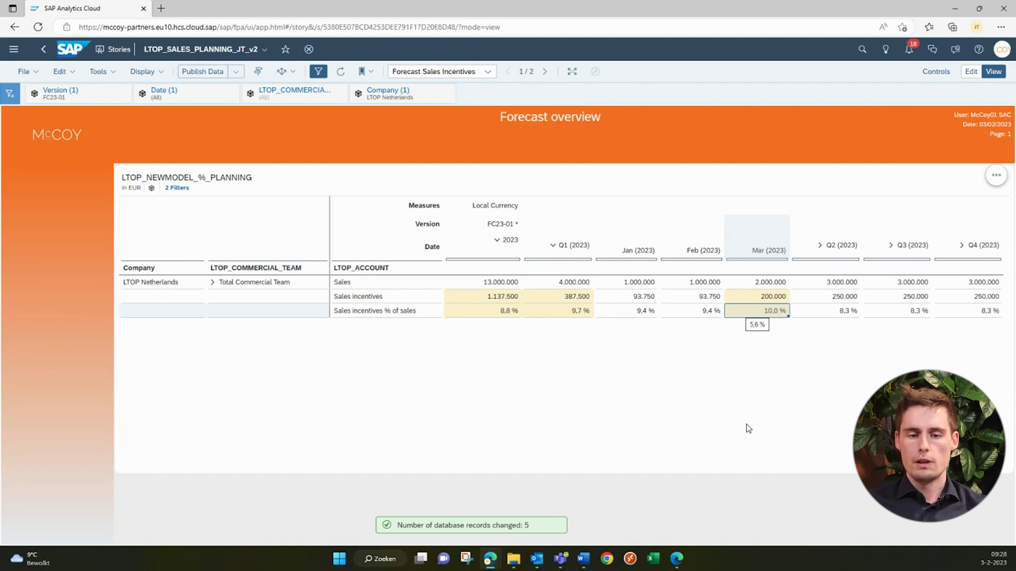
click(576, 297)
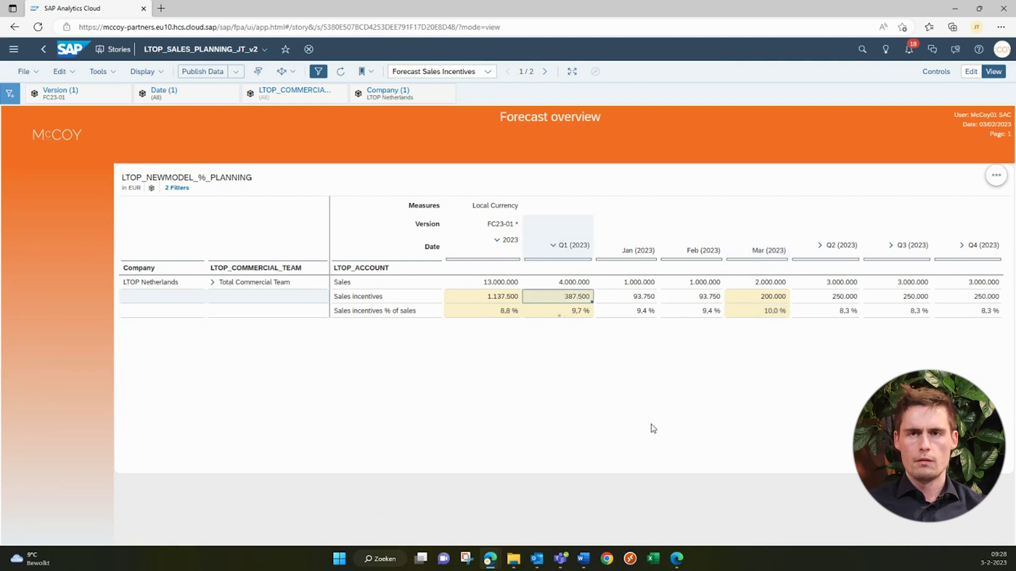
- Delete Q1 2023 incentives and re-enter 10 %, spreading 400.000 as 133.333 per month
key(Delete)
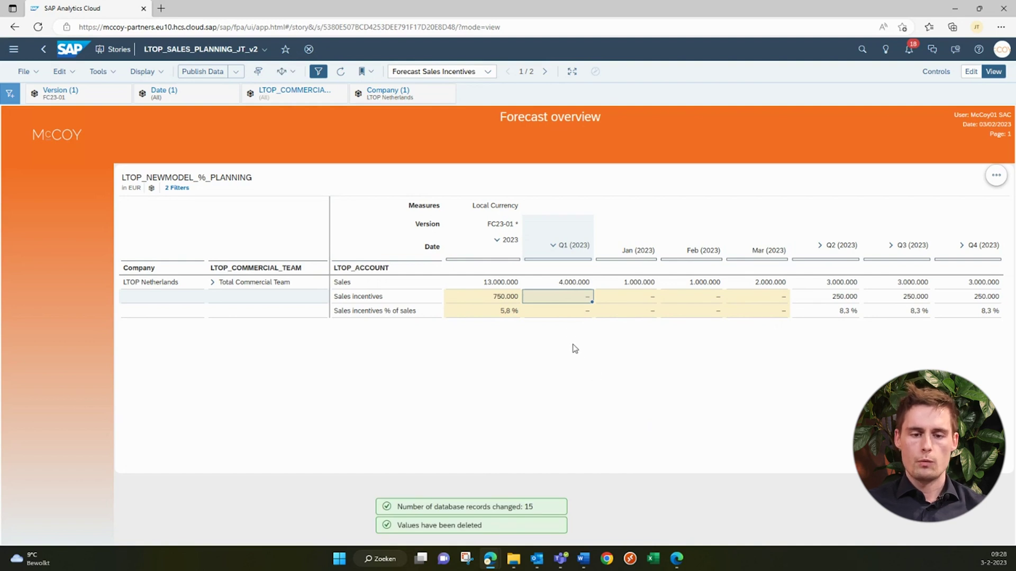
click(568, 311)
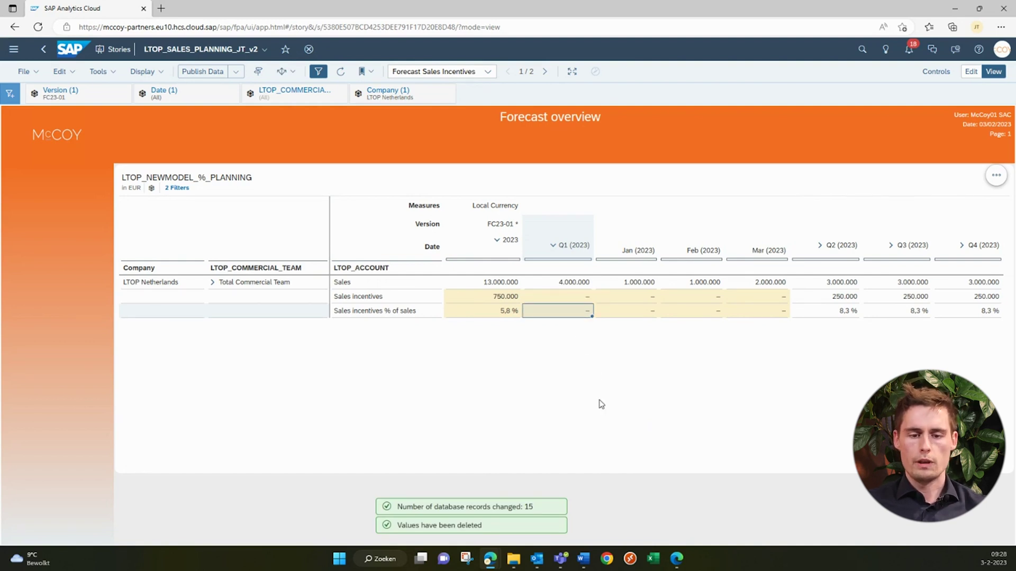
text(10)
key(Return)
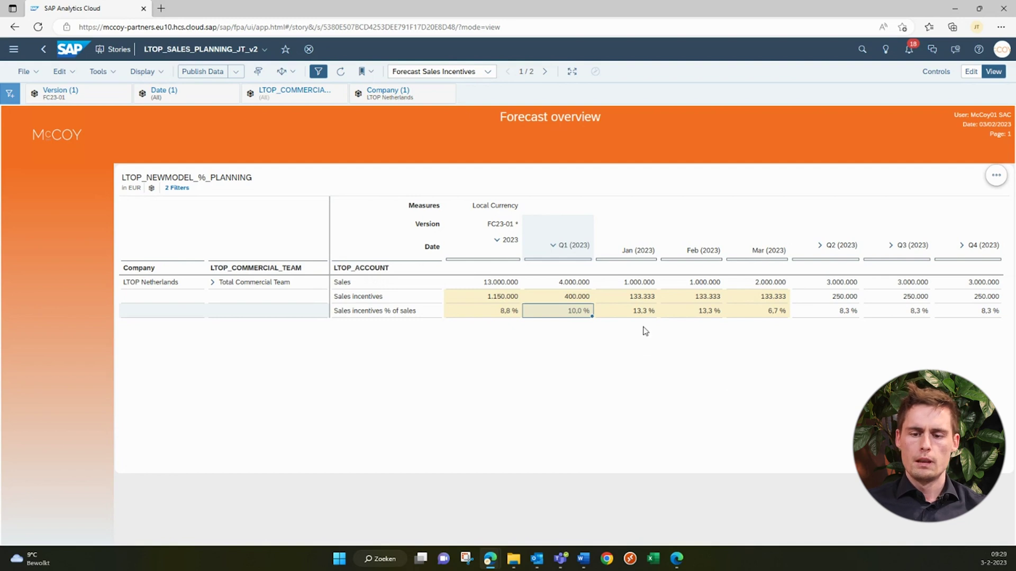
- Set January 2023 sales incentives to 200.000 and double March's incentives with *2
click(649, 299)
text(200)
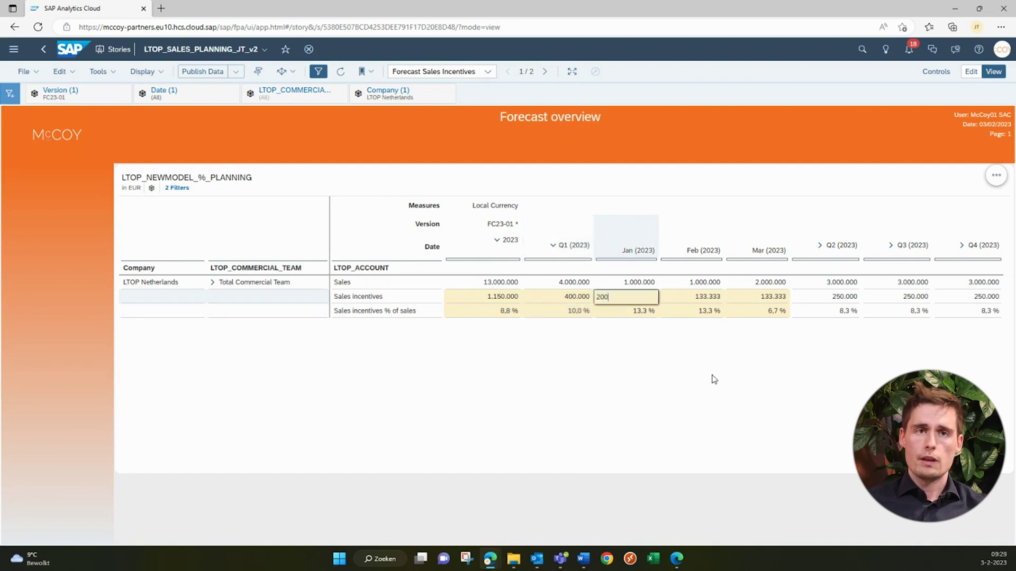
text(0000)
key(Return)
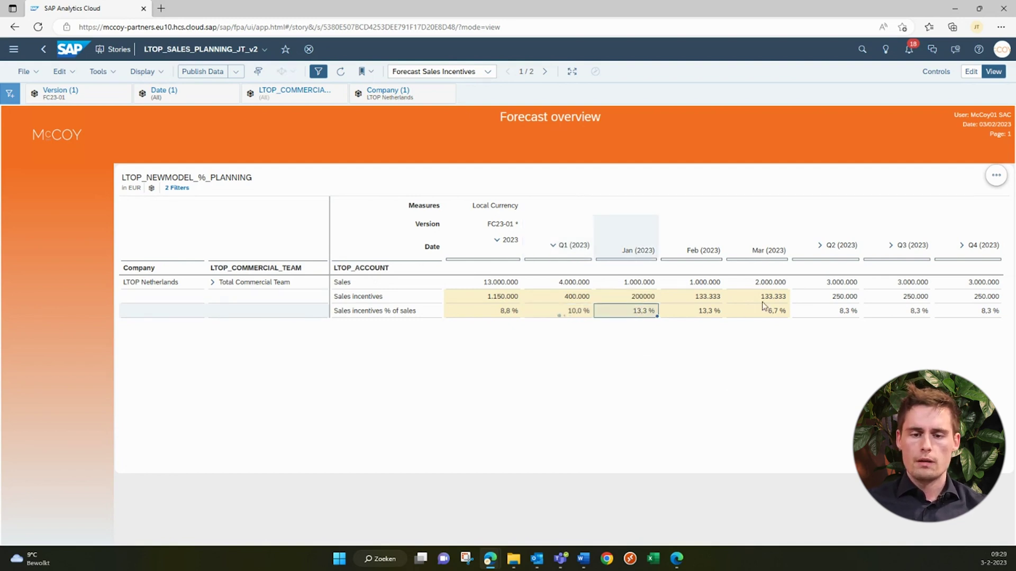
click(758, 297)
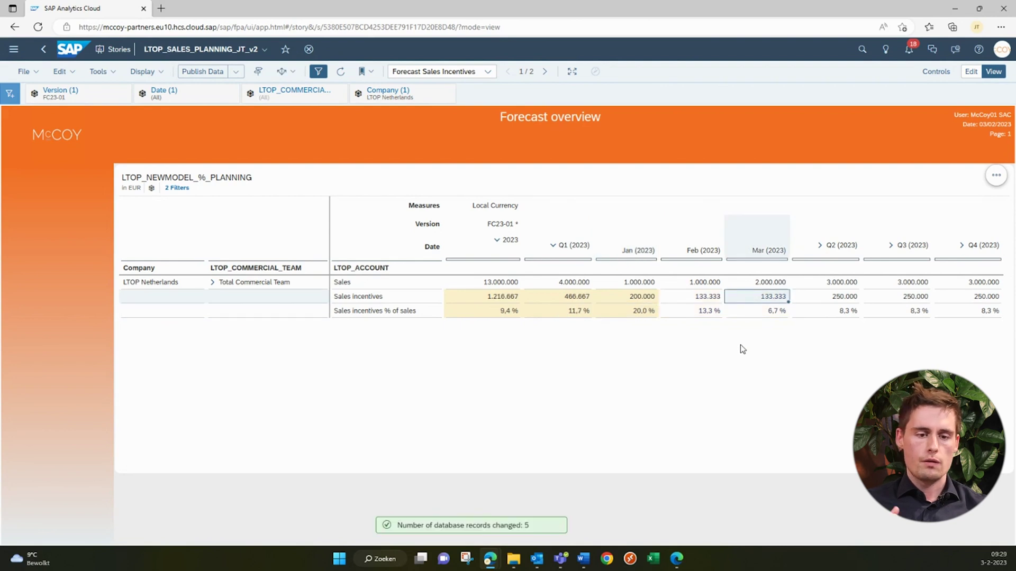
text(*2)
key(Return)
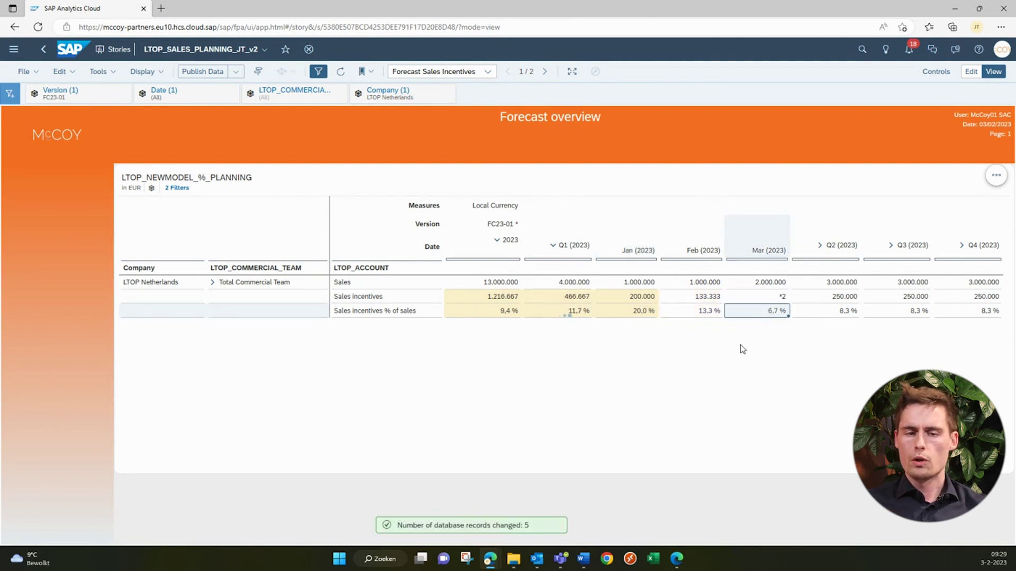
- Plan February incentives at 20 % of sales, then start a new February sales entry
key(Left)
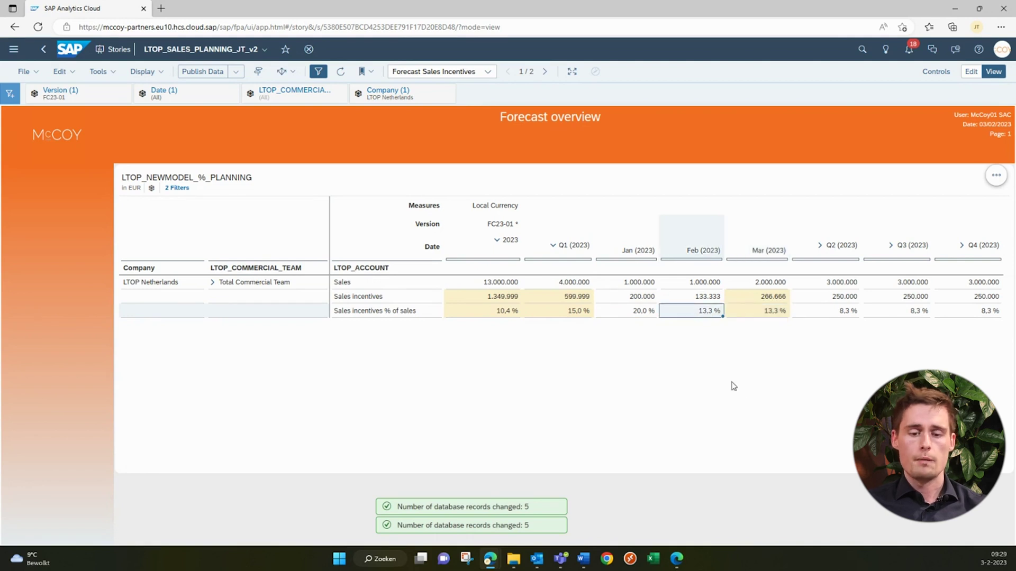
text(20)
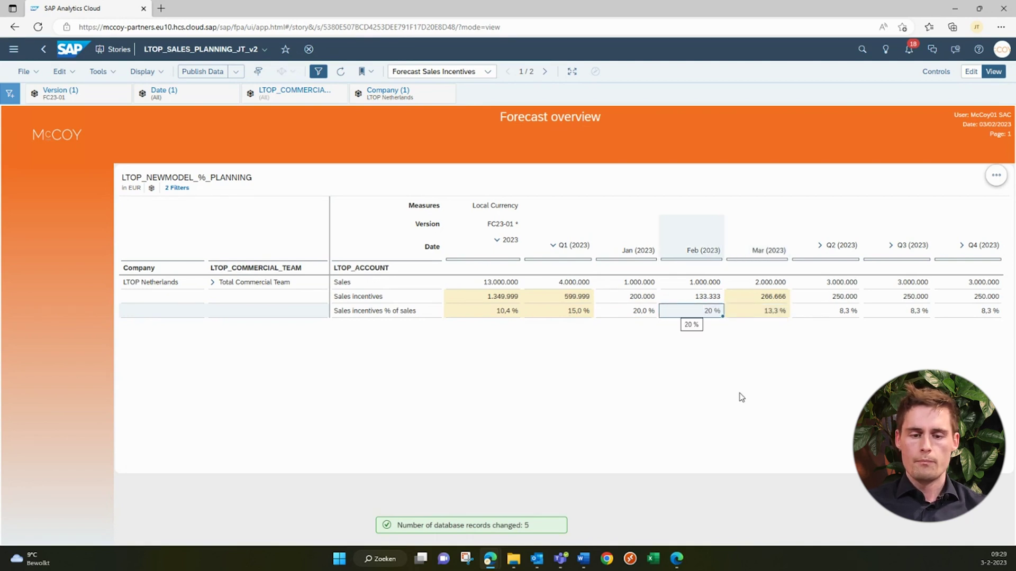
key(Return)
key(Up)
key(Up)
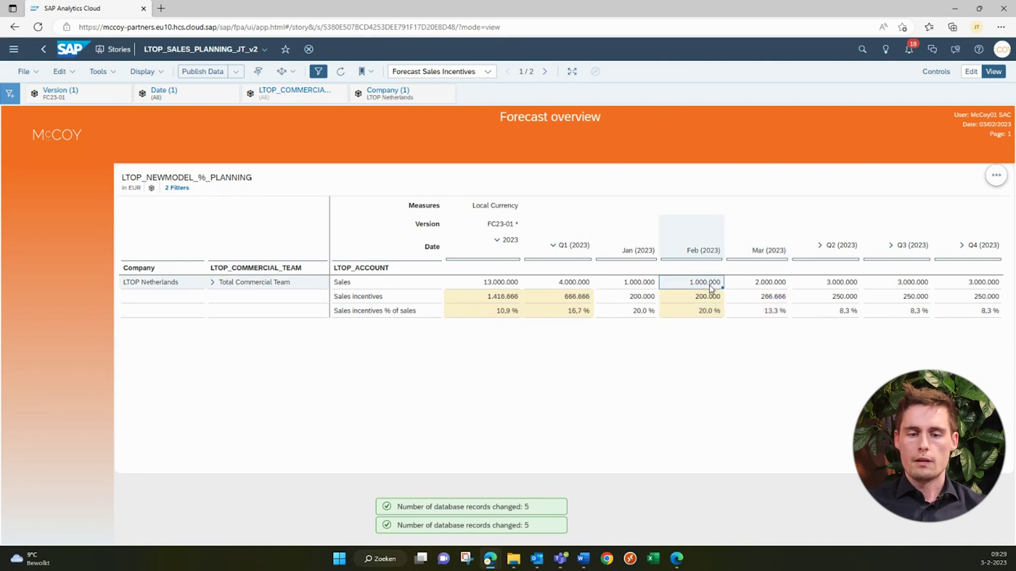
text(1)
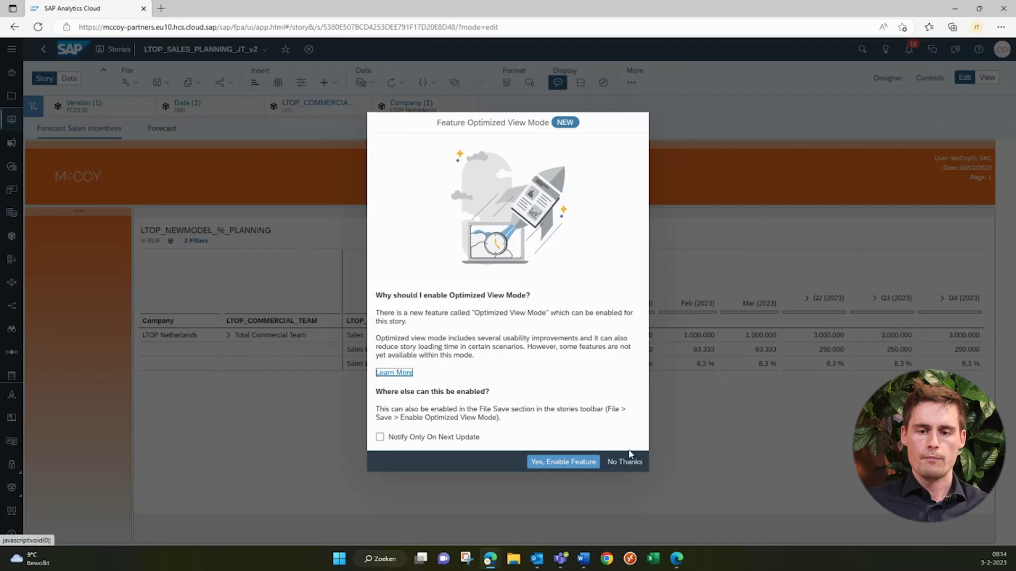
- Decline the optimized view mode with No Thanks and open the table's structure settings
click(627, 462)
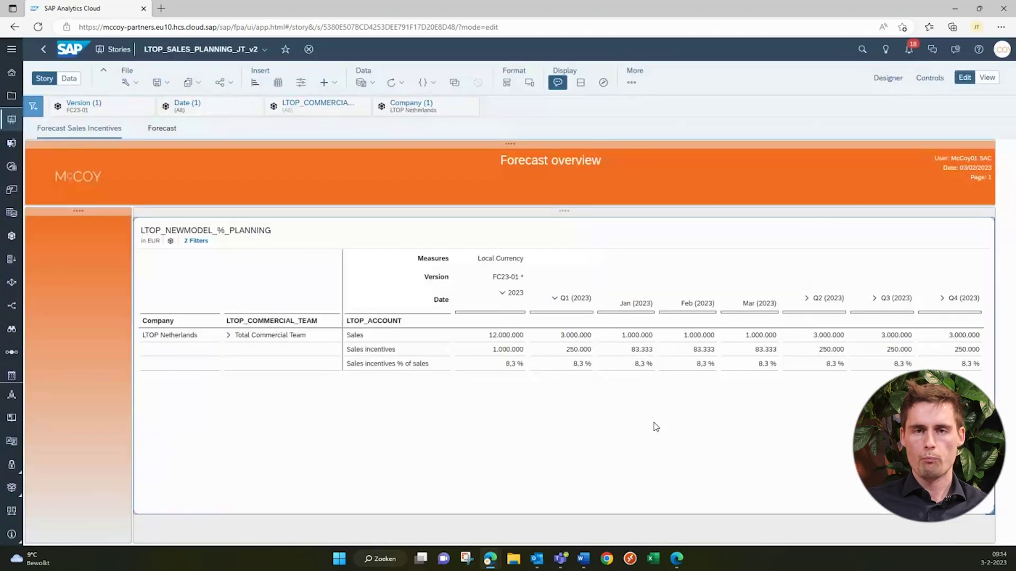
click(891, 84)
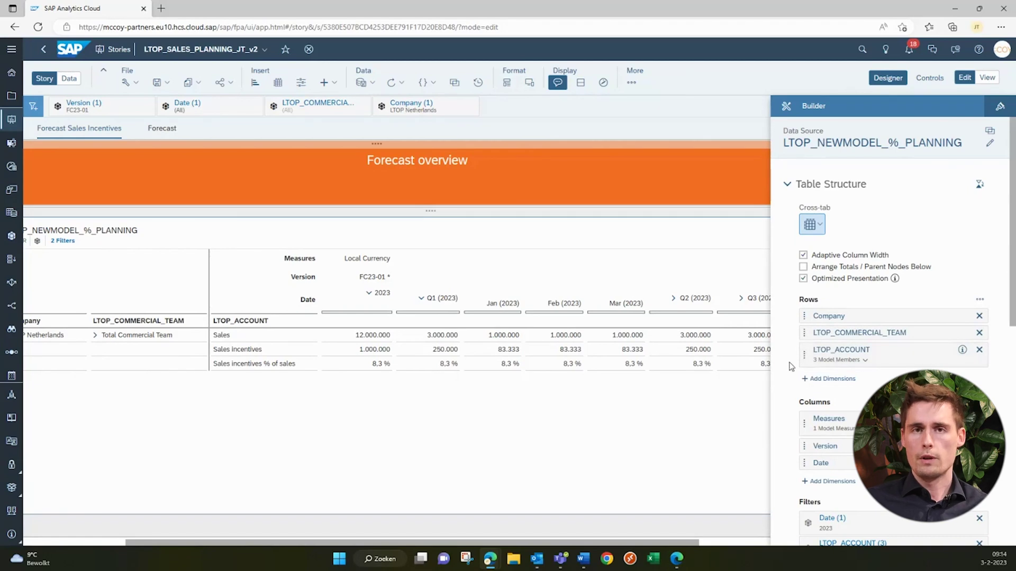
scroll(804, 418, down, 3)
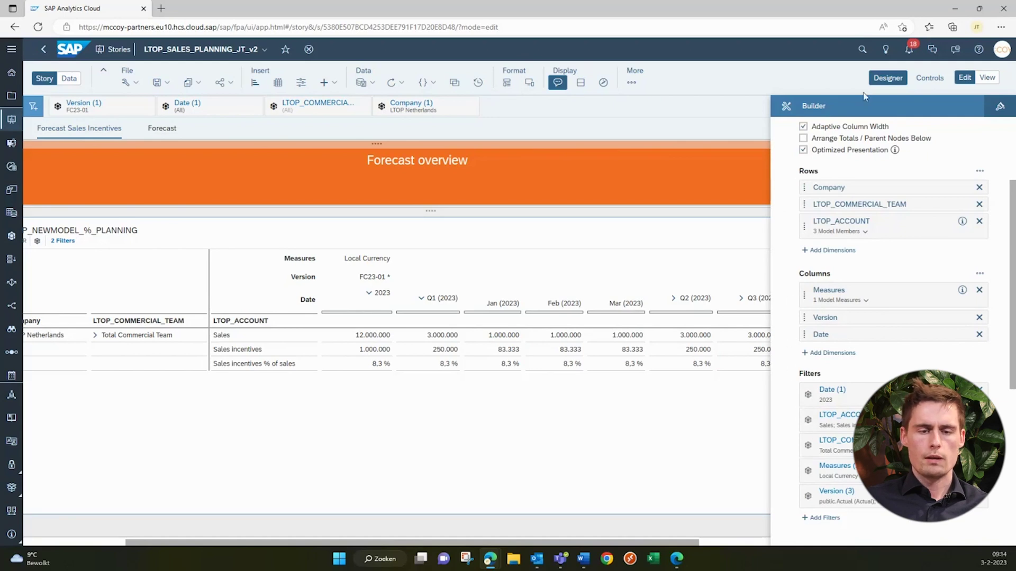
click(884, 78)
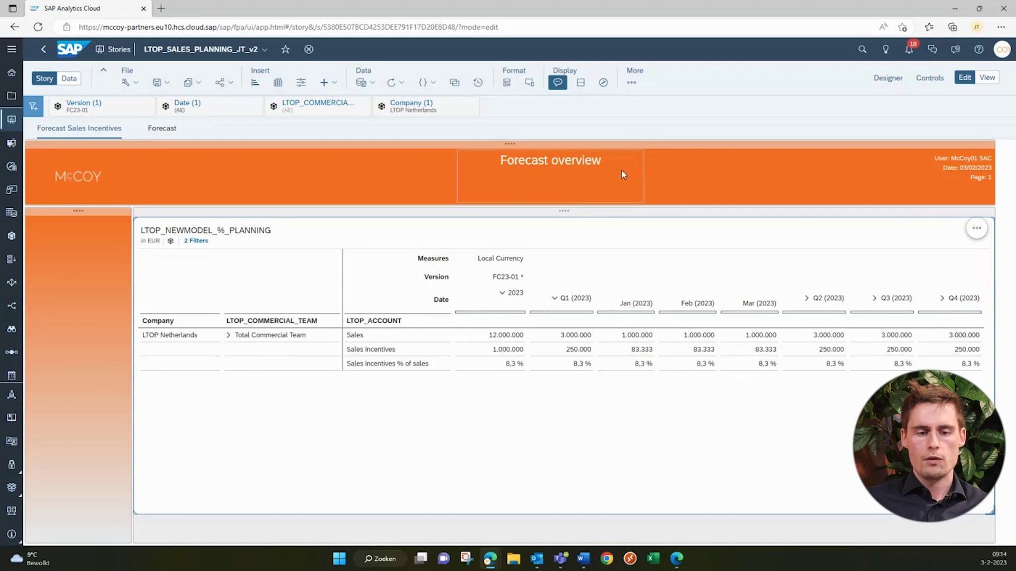
- Select the three sales account rows, then single out Sales incentives % of sales
click(431, 336)
drag(429, 348, 437, 364)
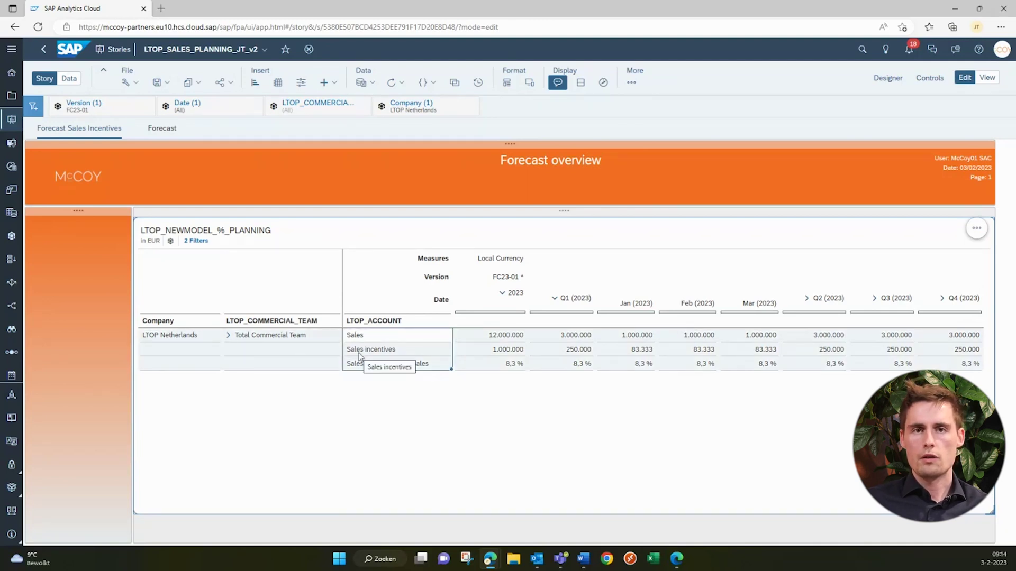
click(439, 367)
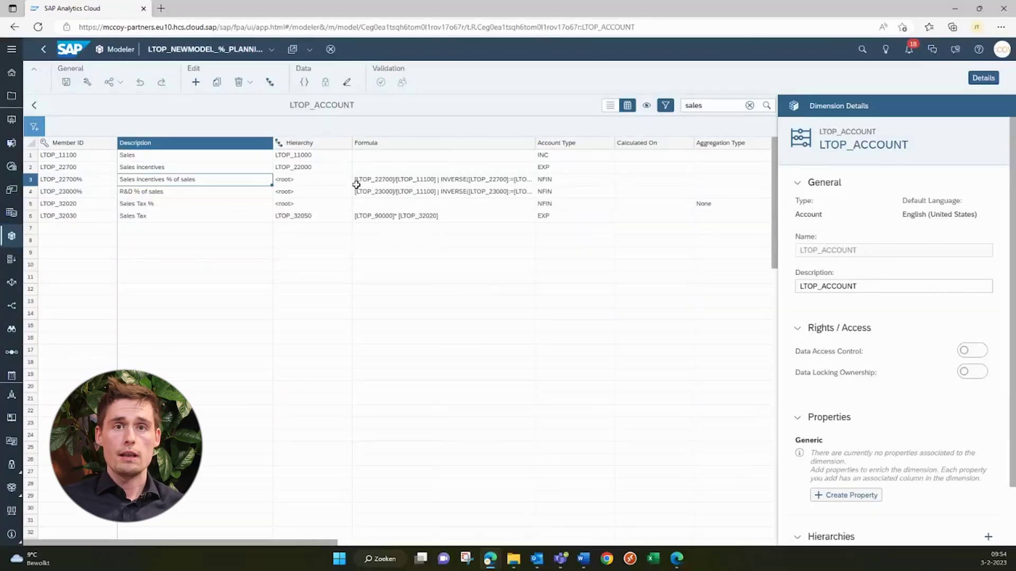
- Inspect the percentage account's member ID and account type in the dimension grid
click(97, 181)
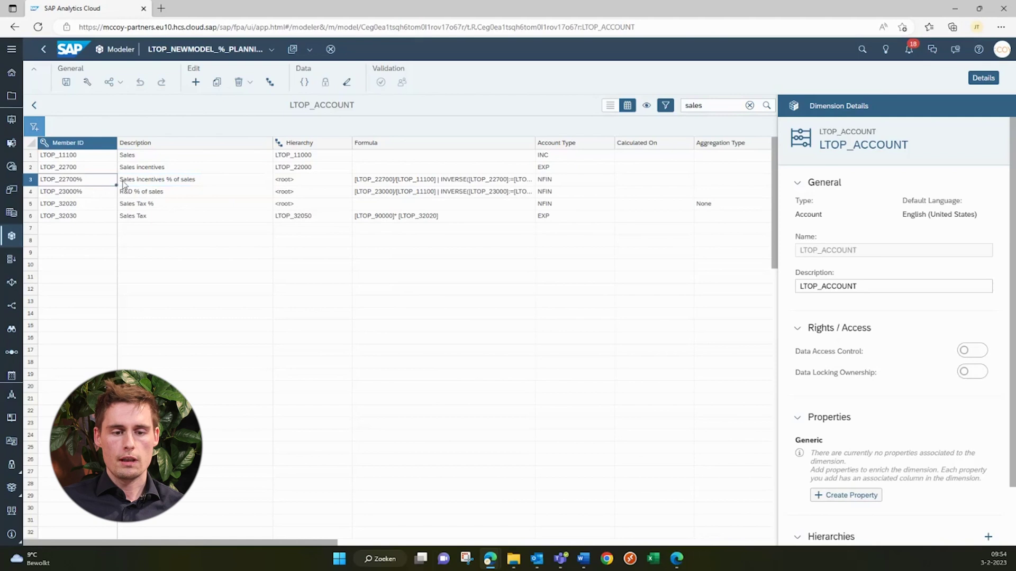
click(551, 180)
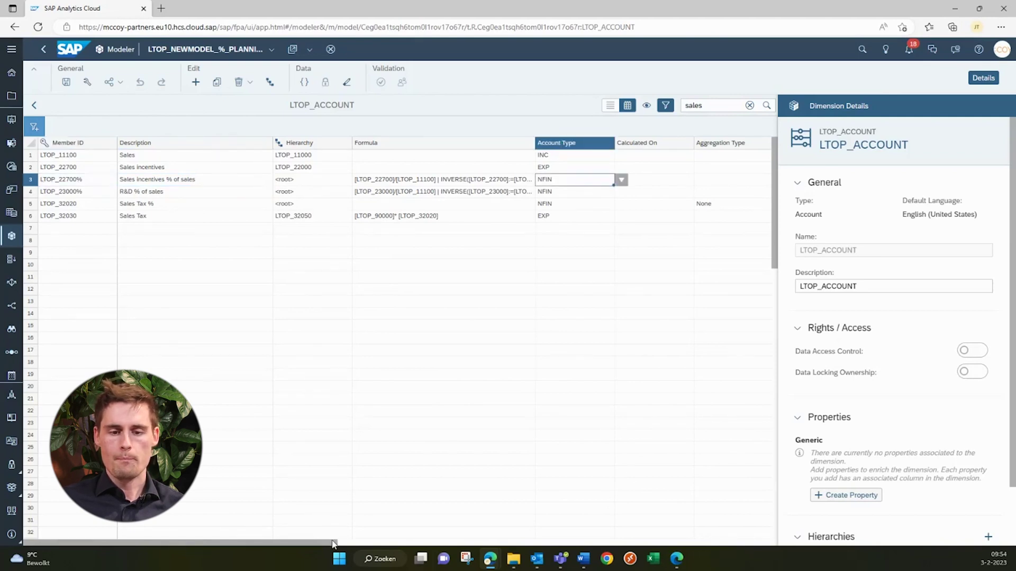
drag(335, 544, 576, 513)
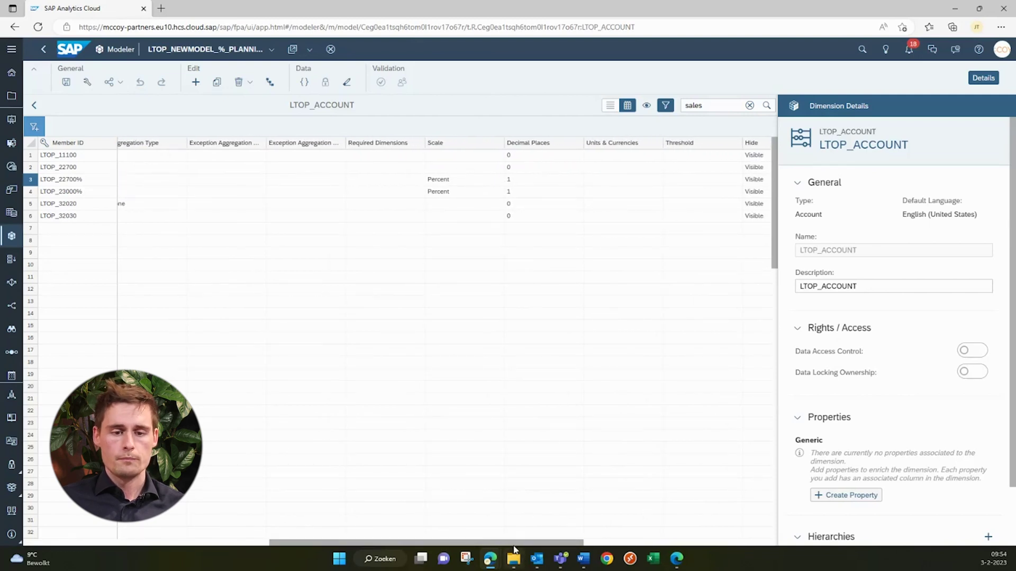
drag(509, 544, 245, 529)
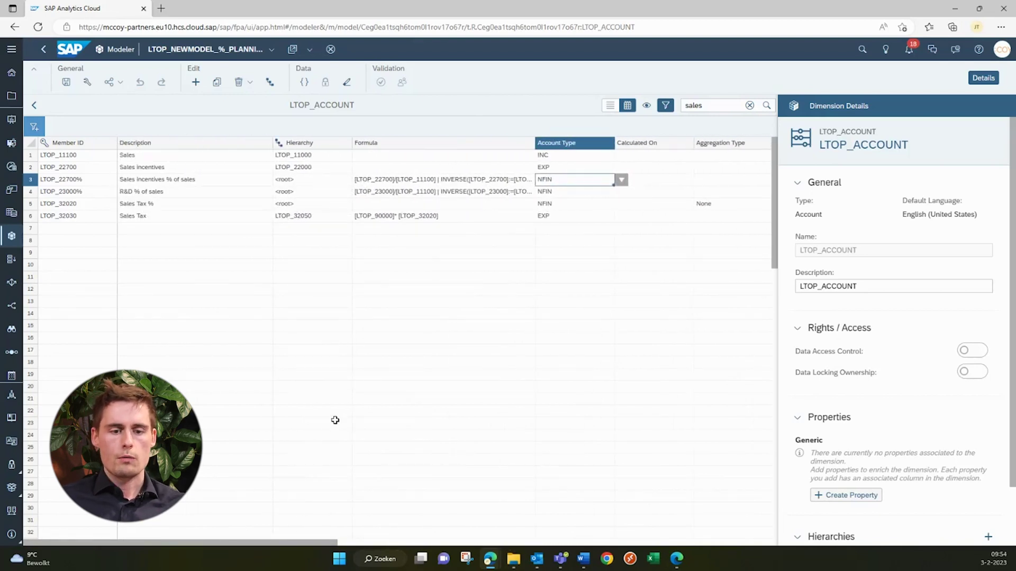
- Delete the percentage account's existing formula and open the Advanced Formula Editor
click(506, 179)
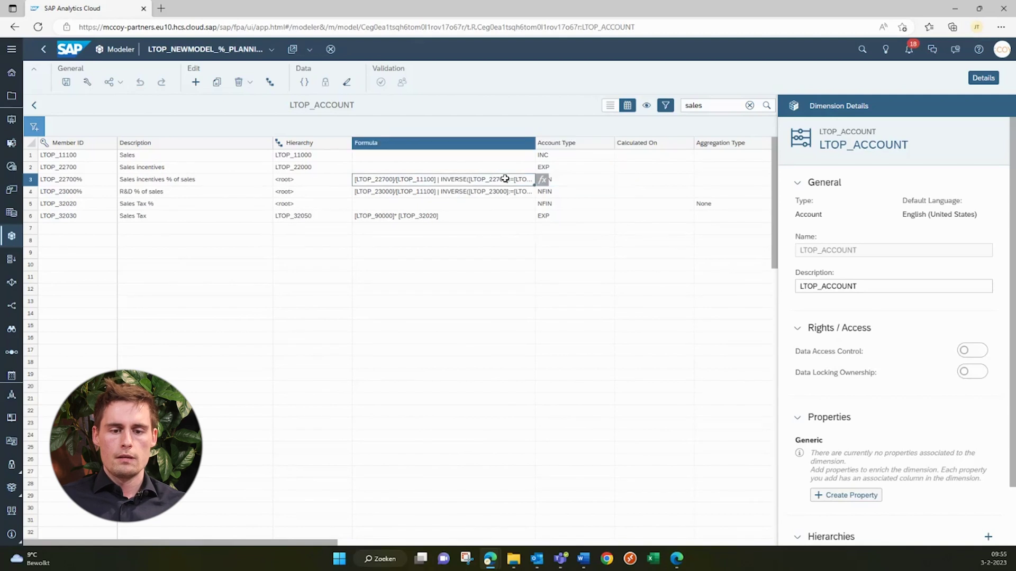
key(Delete)
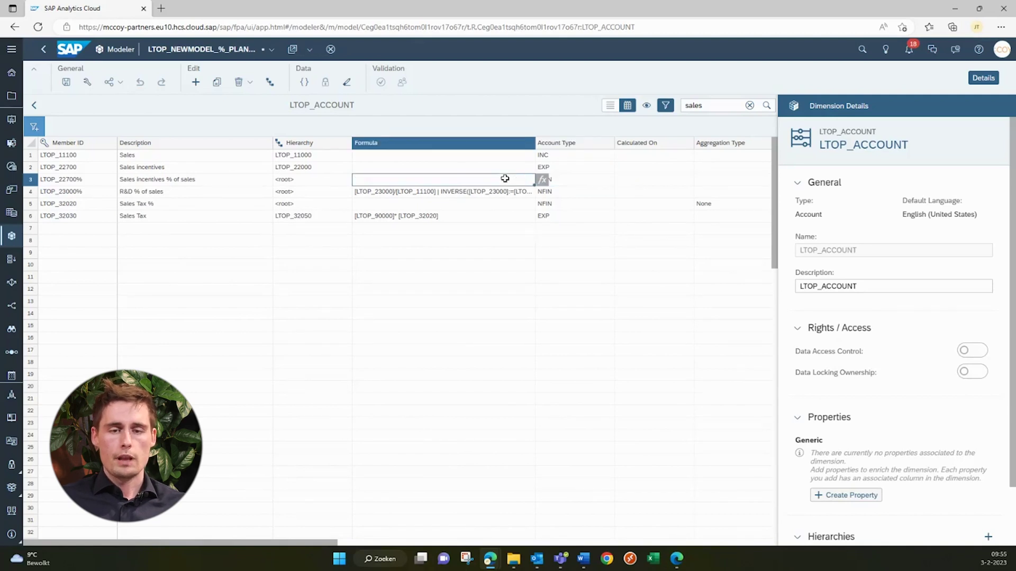
click(540, 182)
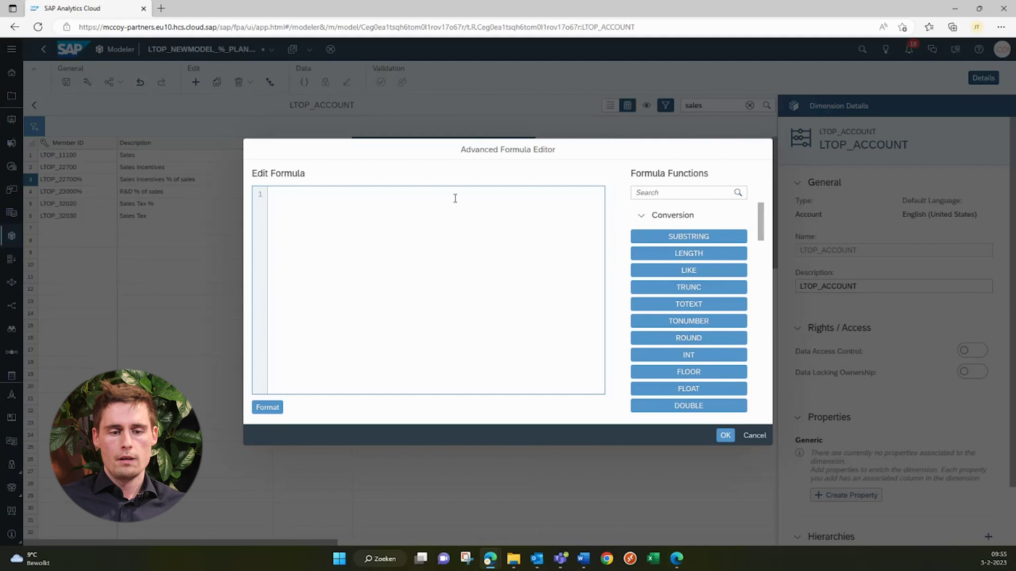
- Build the formula [LTOP_22700] / [LTOP_11100] using account autocomplete
text(sale)
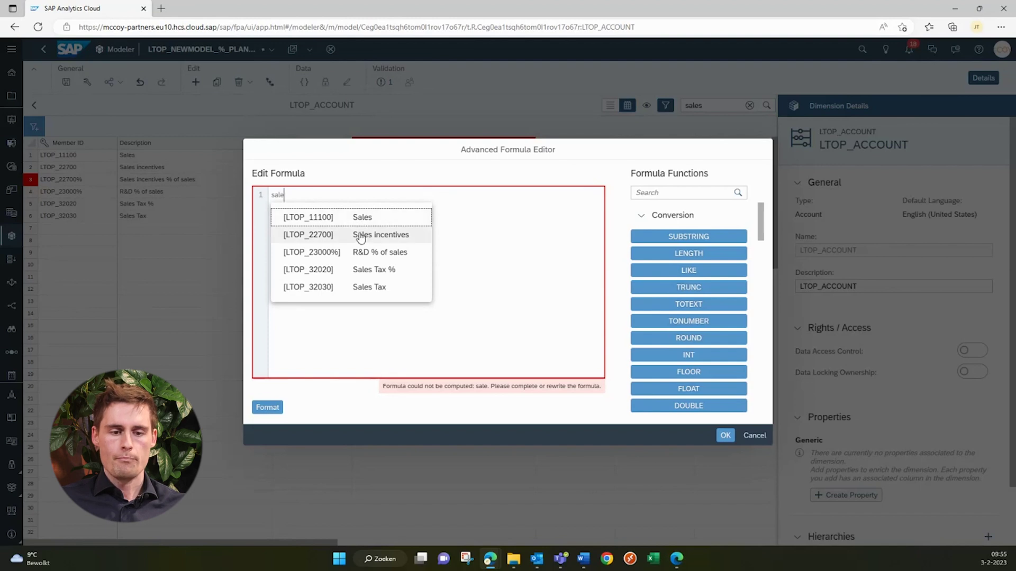
click(343, 240)
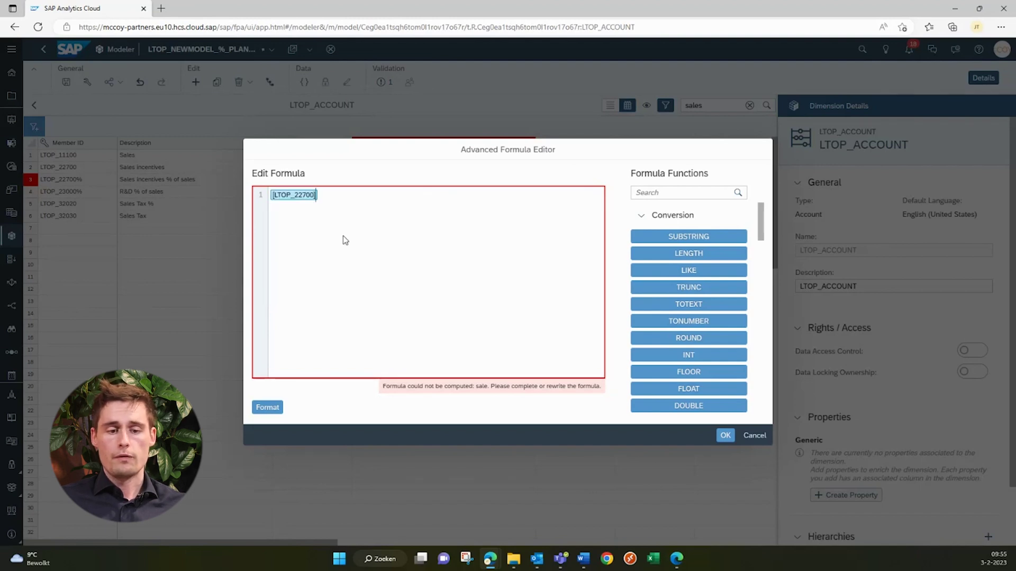
text(/)
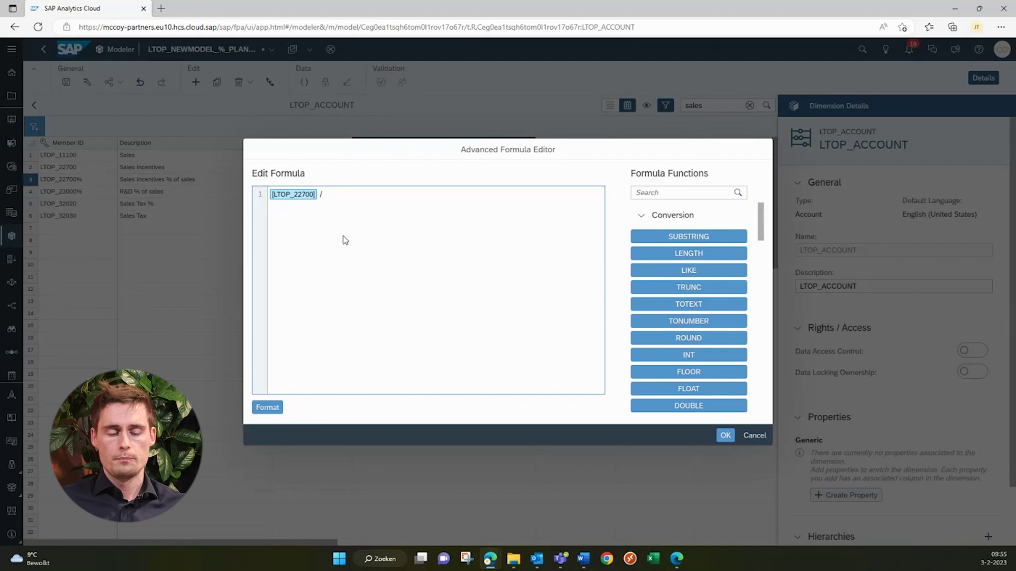
text( sal)
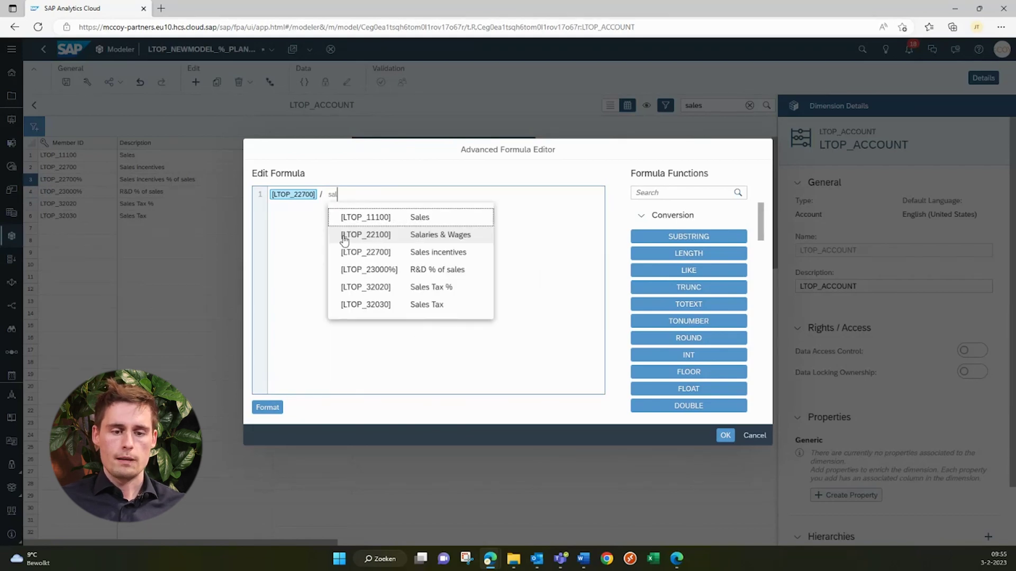
click(372, 224)
click(372, 225)
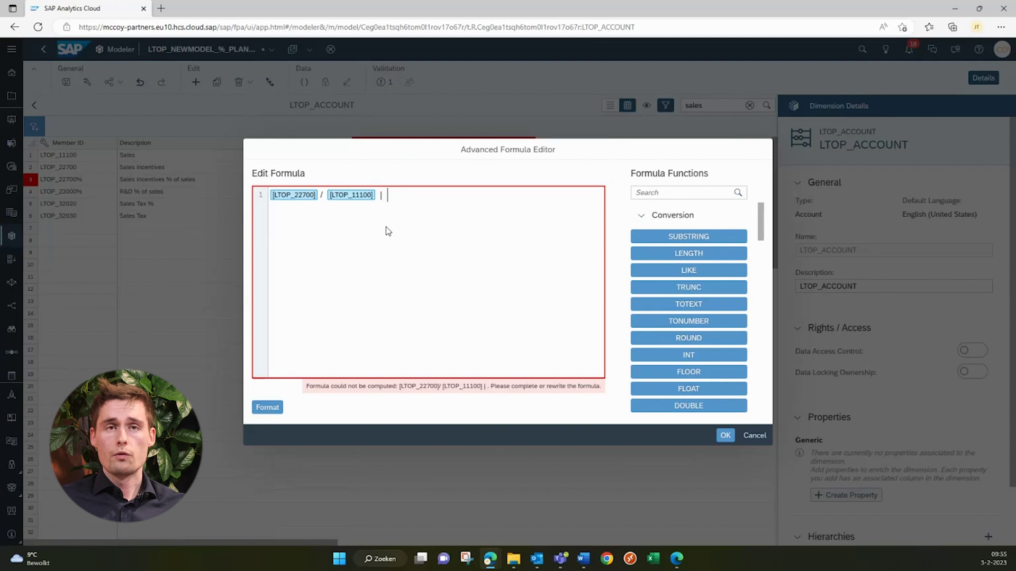
- Append INVERSE([LTOP_22700] := [LTOP_11100] * [LTOP_22700%]) from the suggestions
key(ctrl+space)
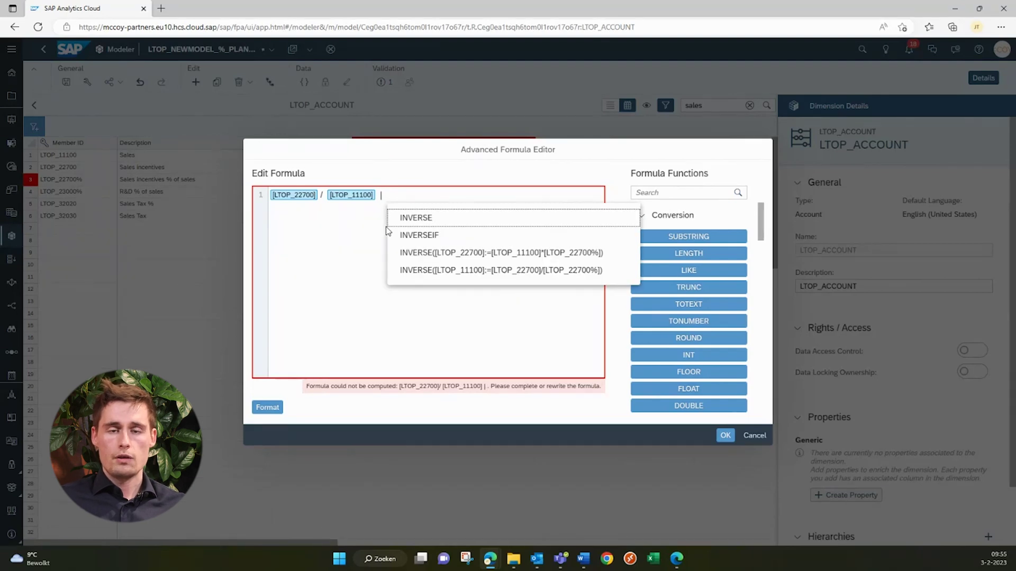
mouse_move(452, 239)
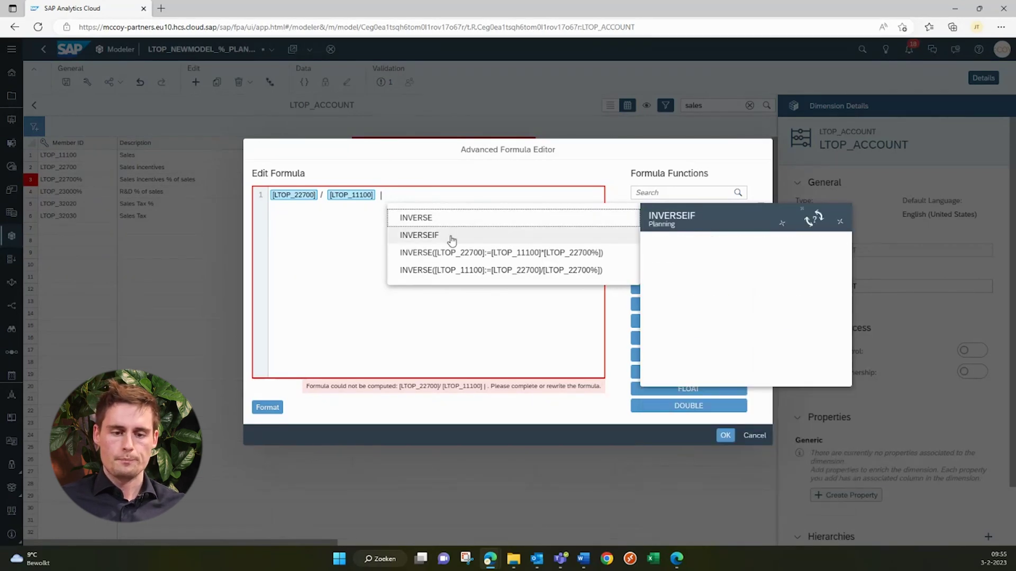
click(614, 259)
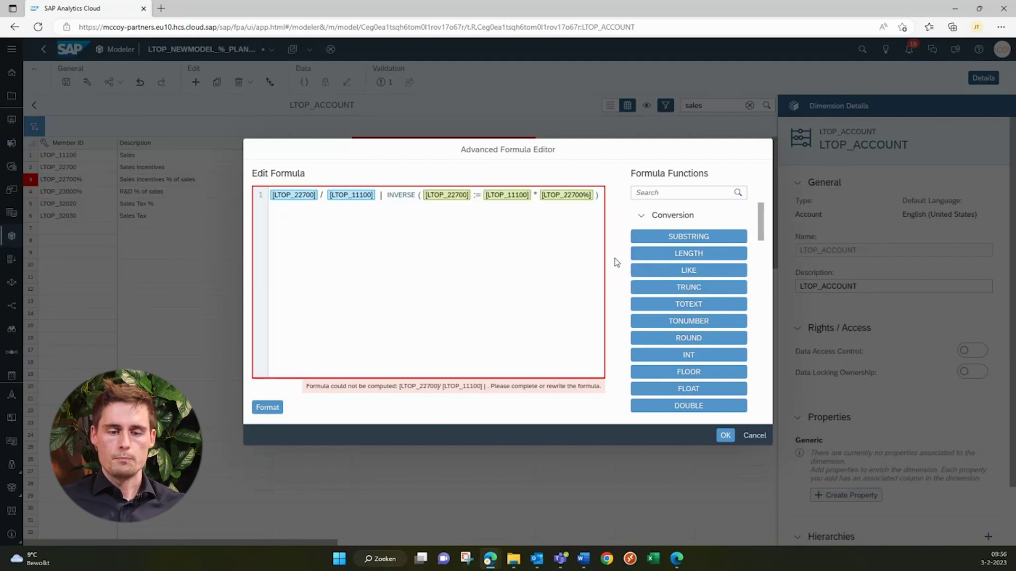